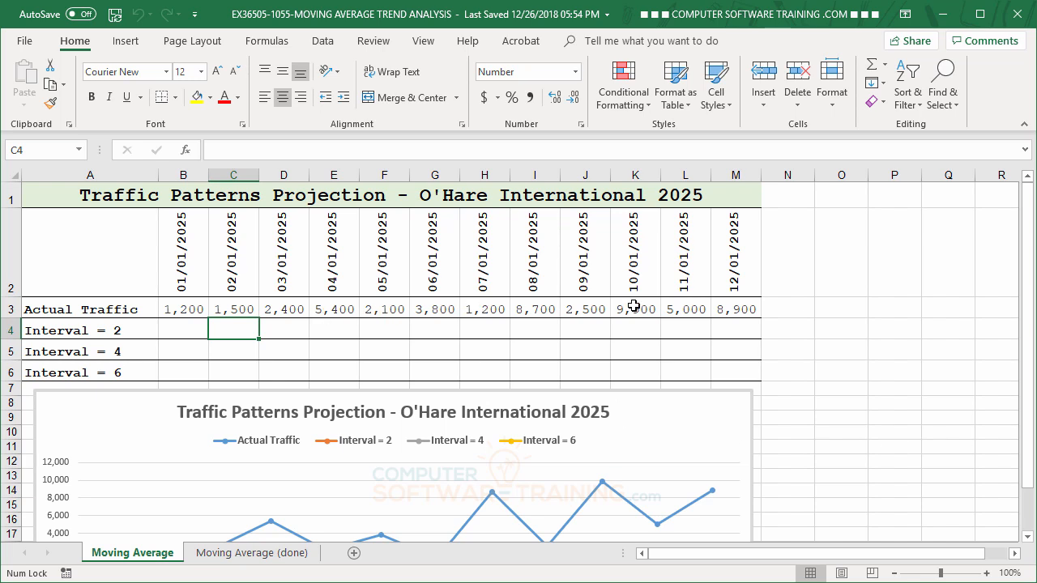
- Enter a two-month average of the actual traffic in cell C4 of the Interval = 2 row, using =AVERAGE(B3:C3)
scroll(856, 351, "down", 1)
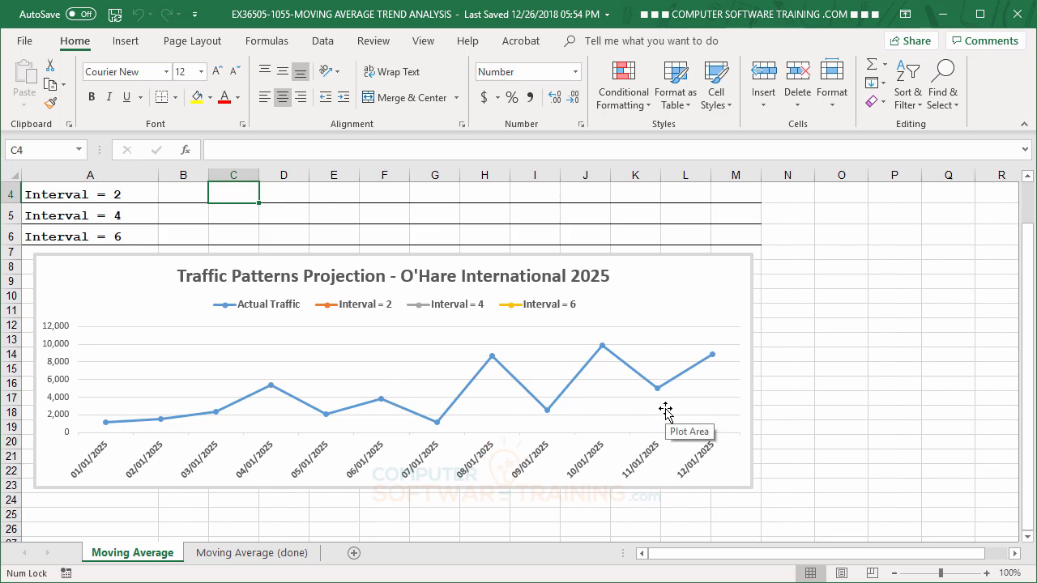
scroll(656, 415, "up", 1)
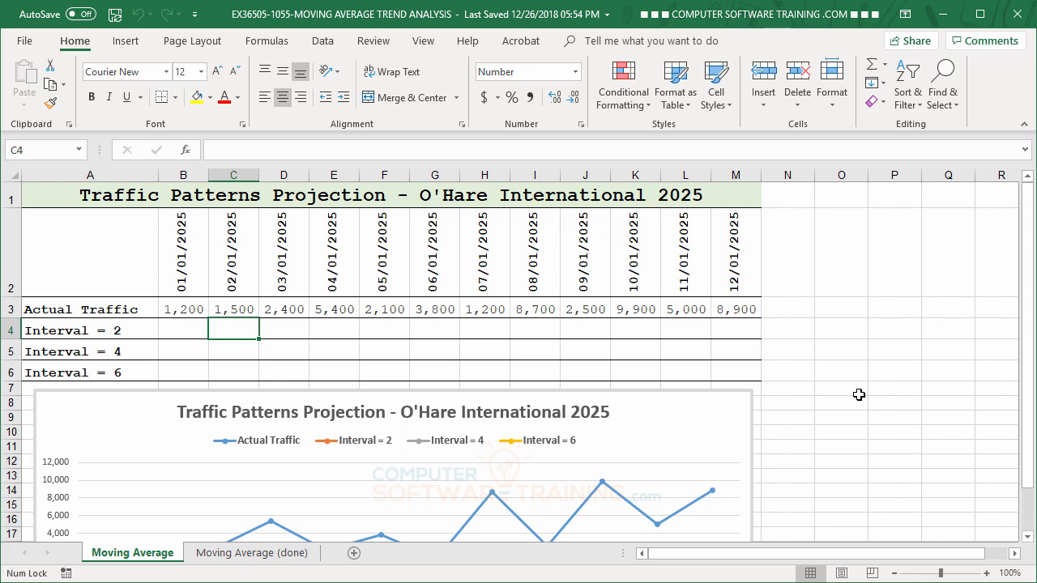
scroll(859, 395, "down", 1)
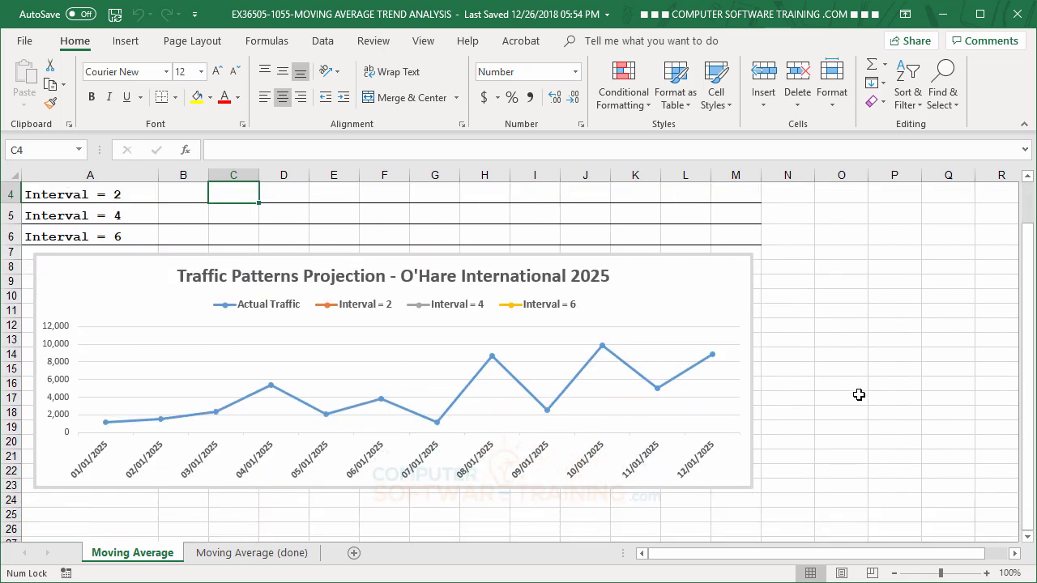
mouse_move(165, 412)
scroll(657, 402, "up", 1)
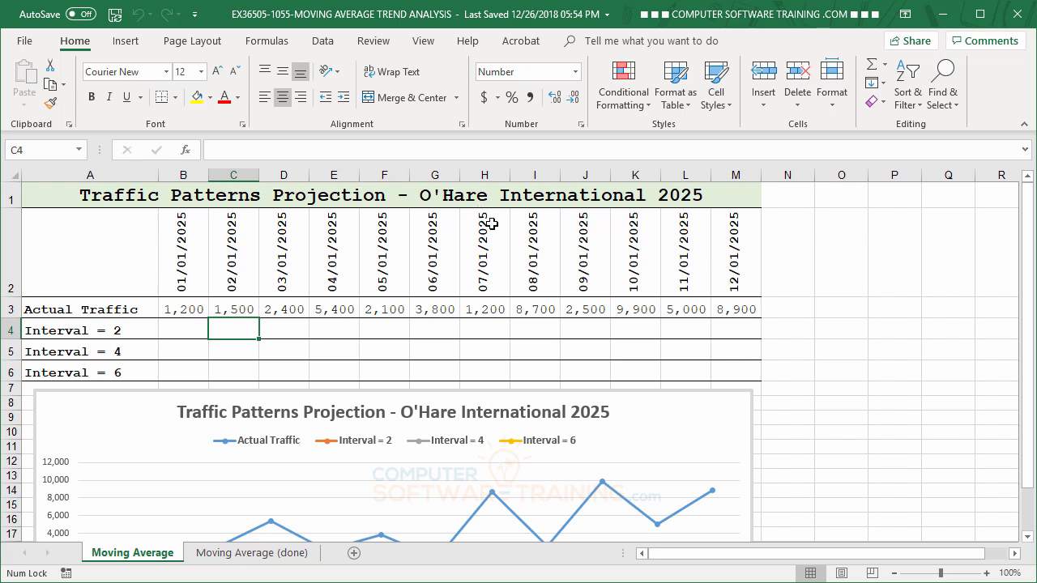
left_click(885, 66)
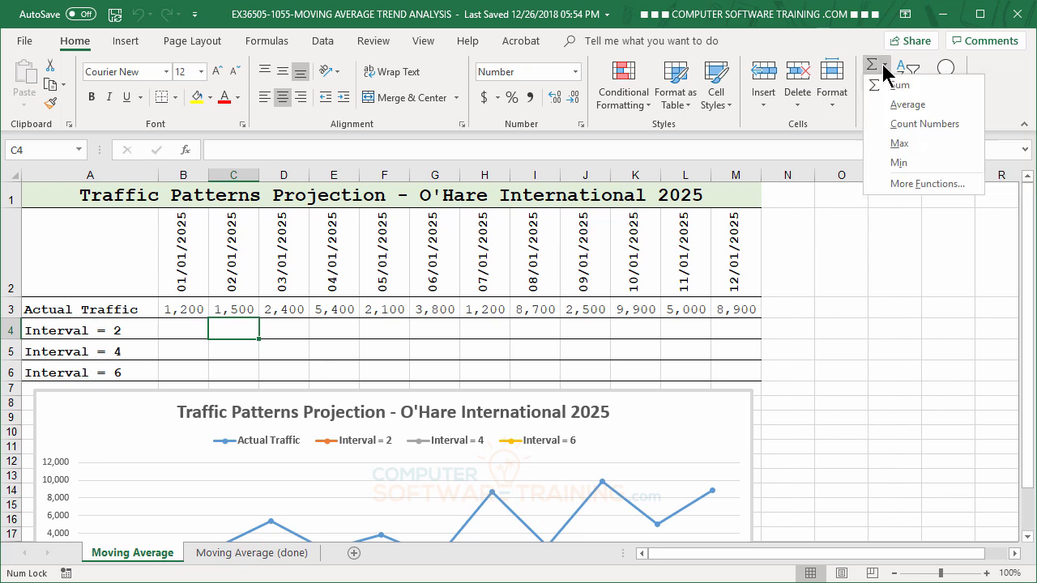
left_click(905, 109)
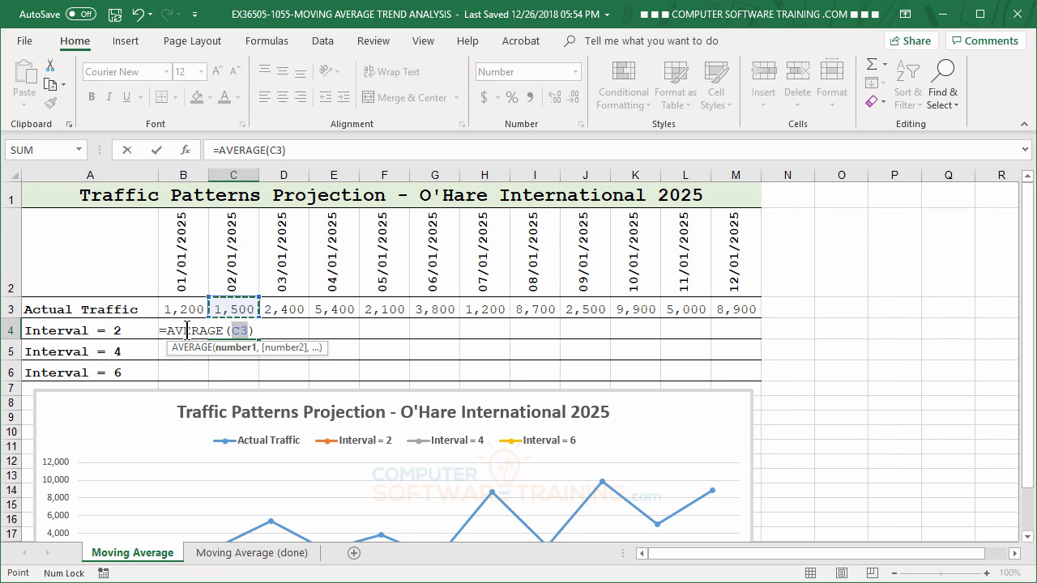
left_click_drag(178, 310, 230, 310)
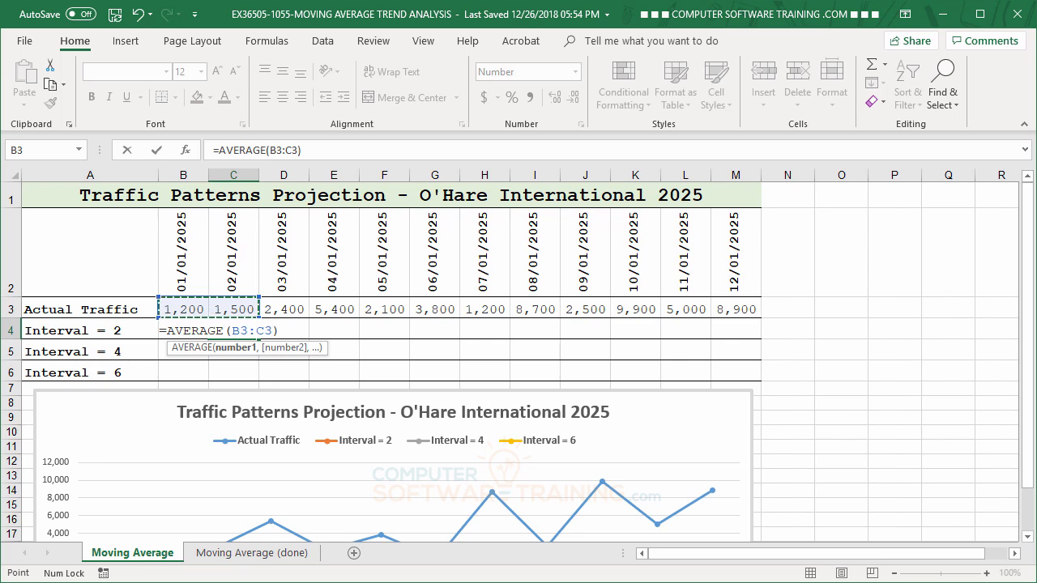
key("Return")
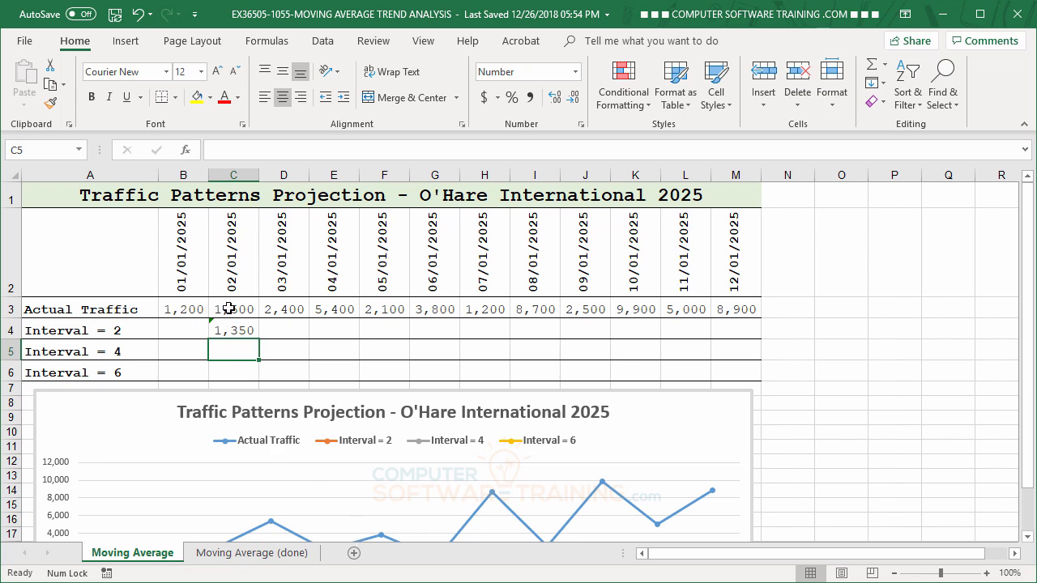
- Fill the C4 average formula across the Interval = 2 row through M4 and check the copied formulas in D4 and E4
left_click(241, 331)
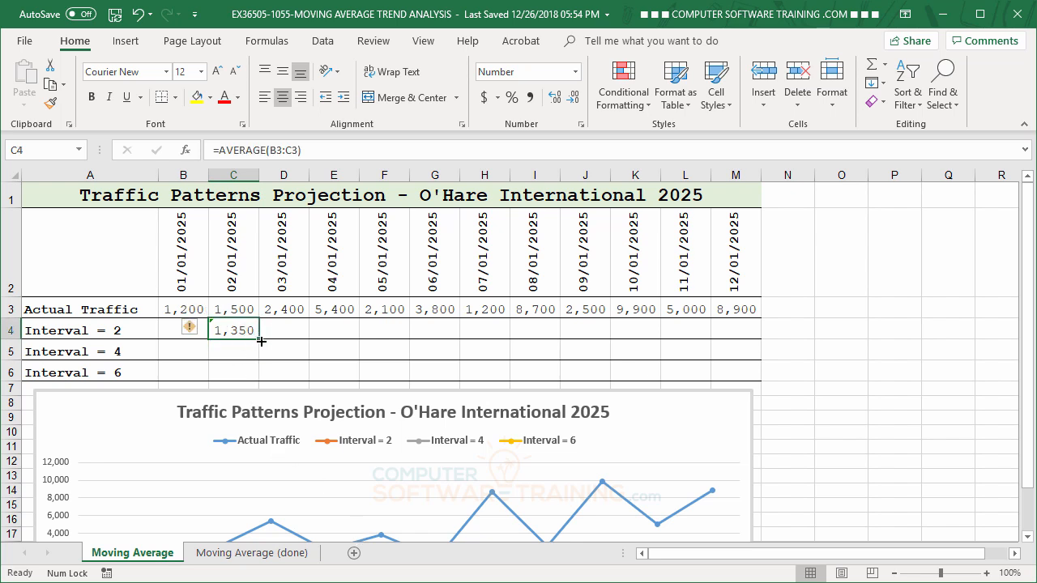
left_click_drag(259, 339, 752, 340)
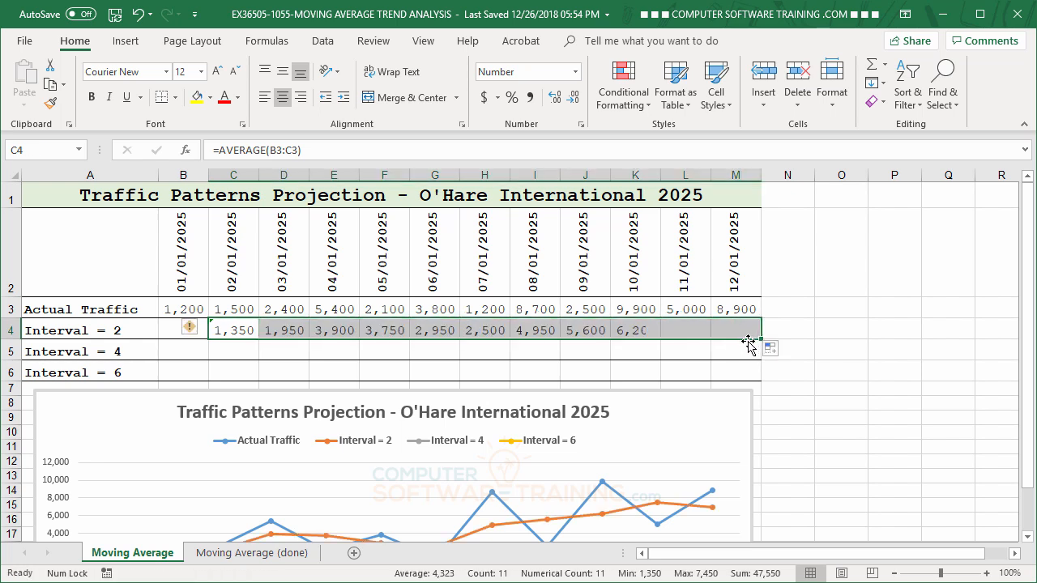
left_click(286, 331)
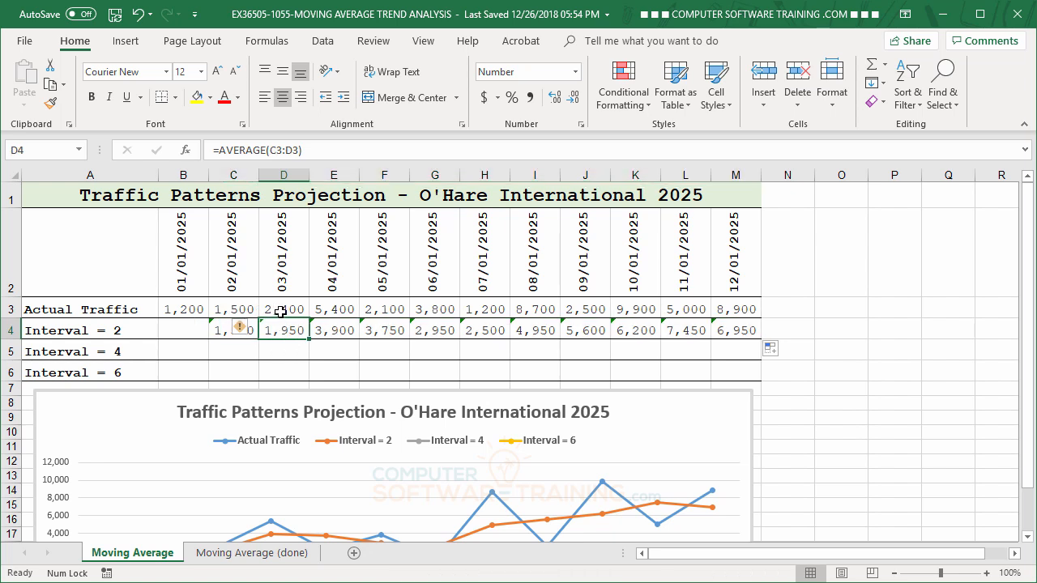
left_click(339, 332)
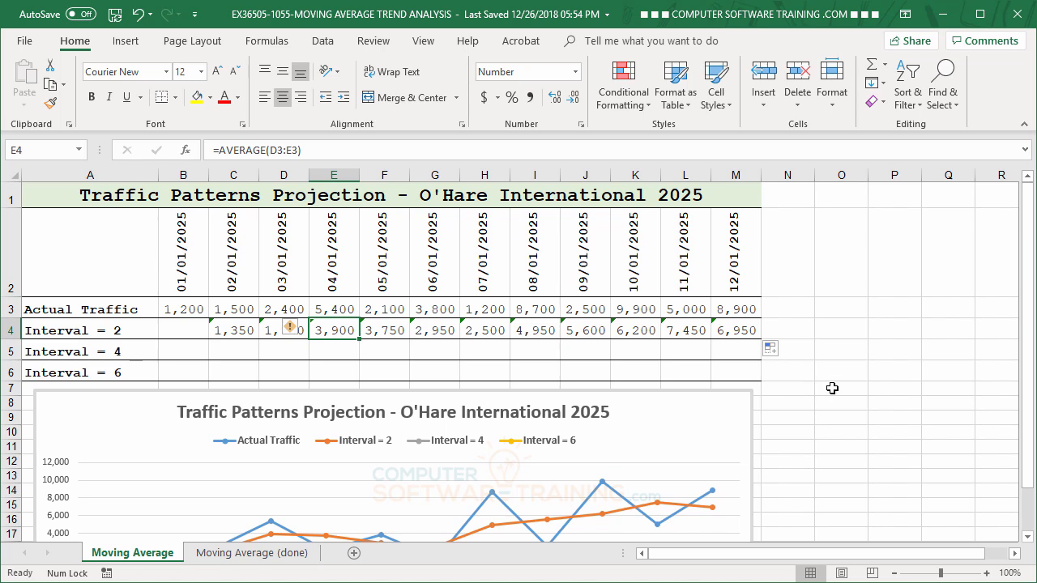
scroll(834, 387, "down", 1)
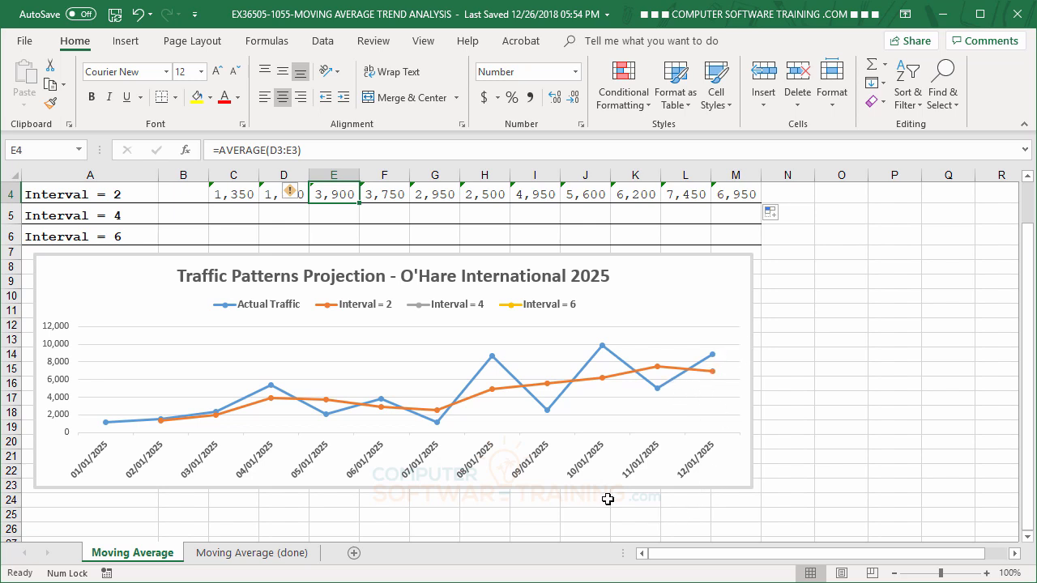
- Enter a four-month average of the actual traffic in cell E5 of the Interval = 4 row, using =AVERAGE(B3:E3)
scroll(428, 378, "up", 1)
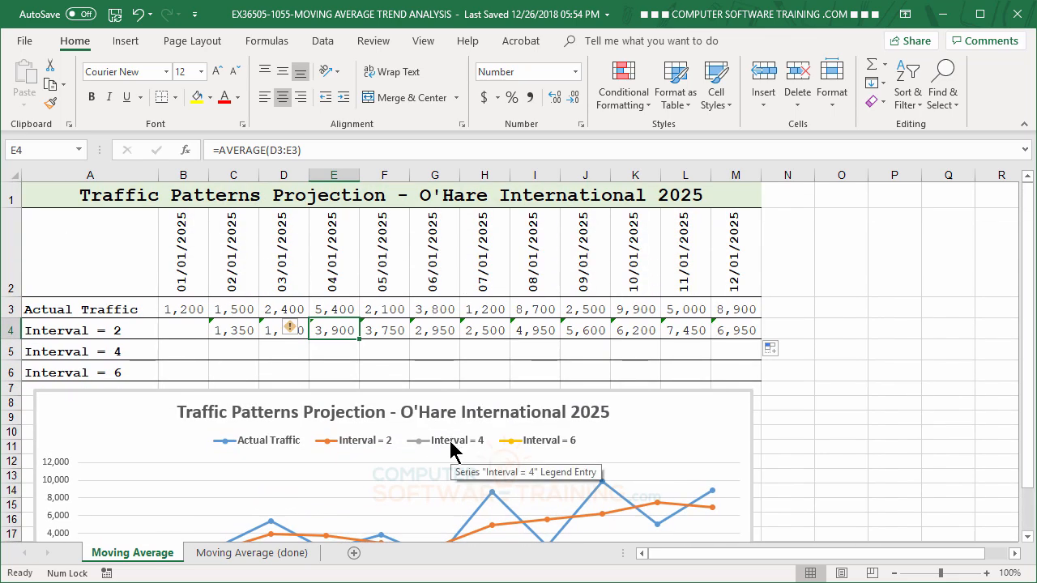
left_click(332, 350)
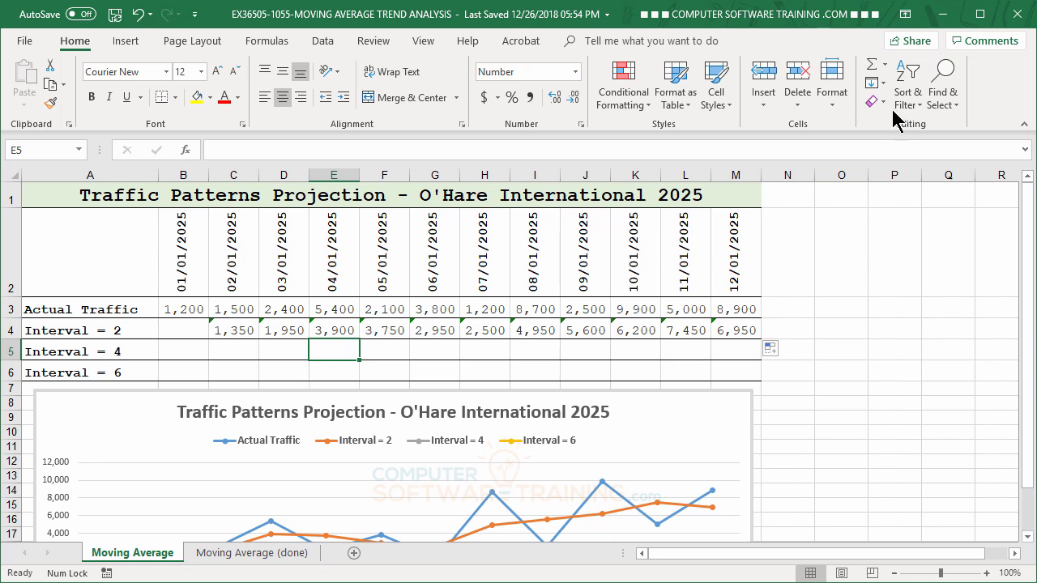
left_click(888, 65)
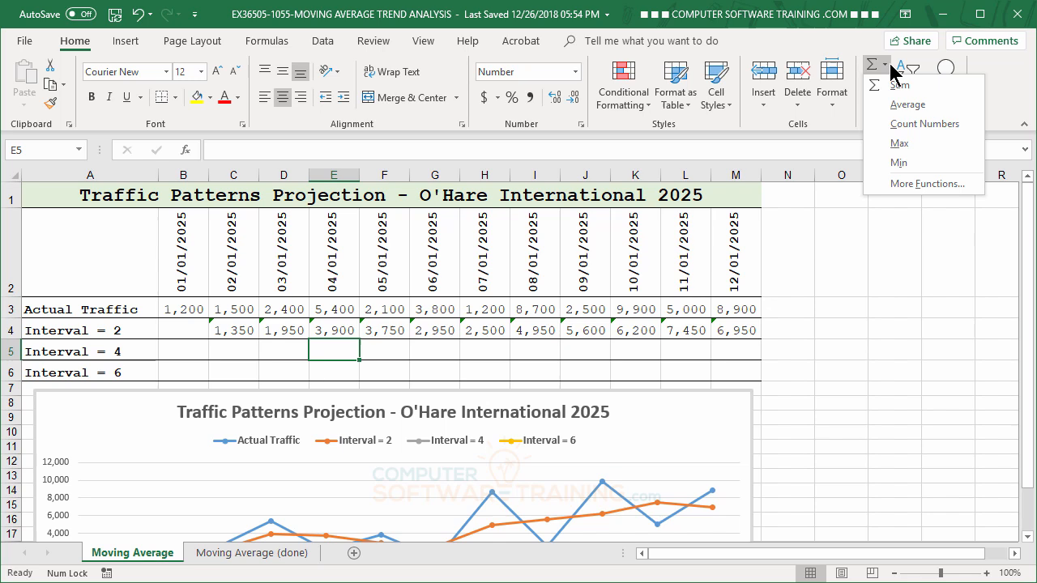
left_click(908, 107)
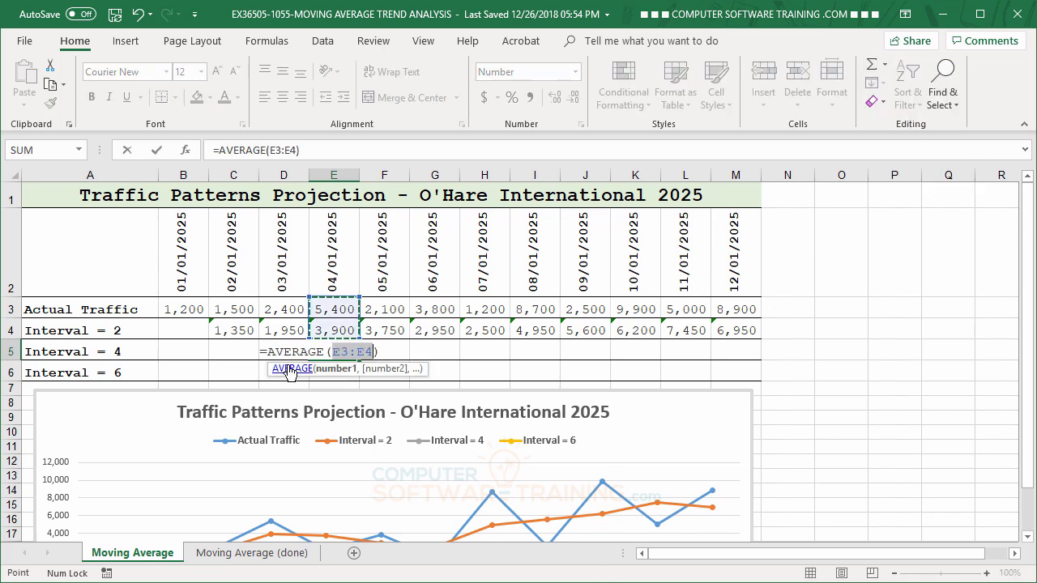
left_click(179, 310)
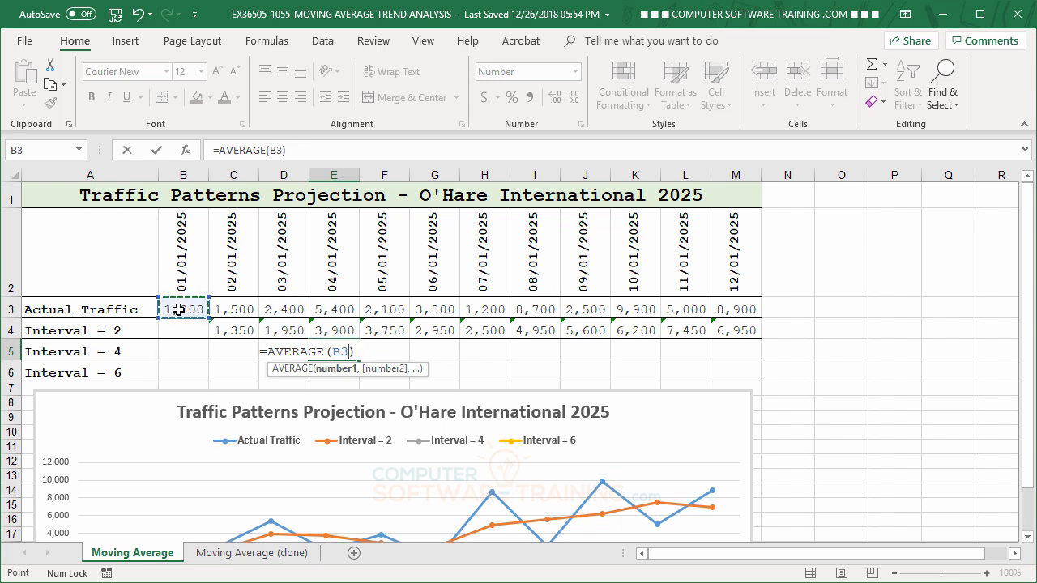
left_click_drag(178, 309, 345, 312)
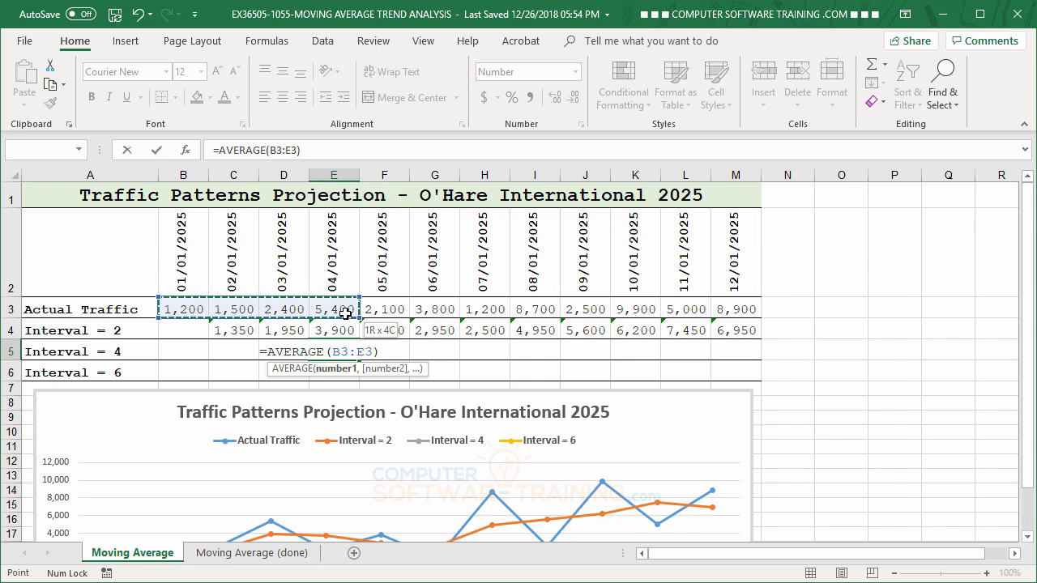
left_click_drag(346, 312, 345, 313)
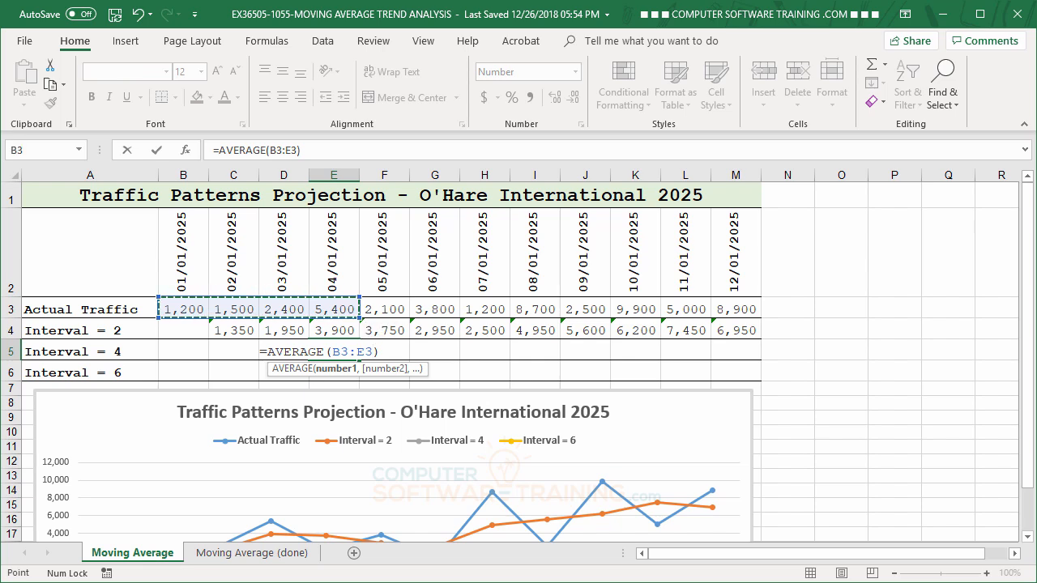
type(")")
key("Return")
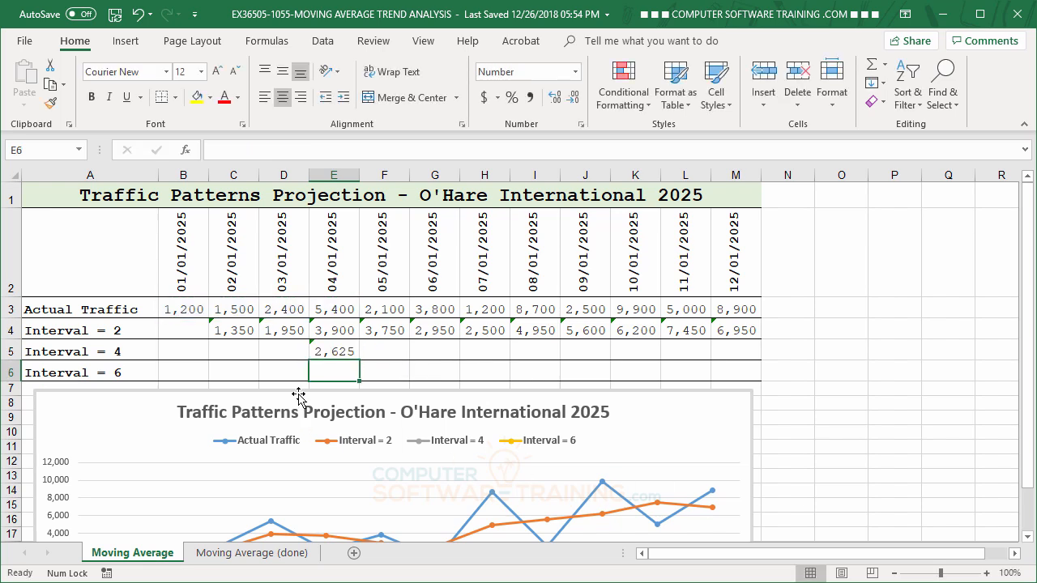
- Fill the E5 average formula across the Interval = 4 row through M5 and review its line in the chart
left_click(328, 357)
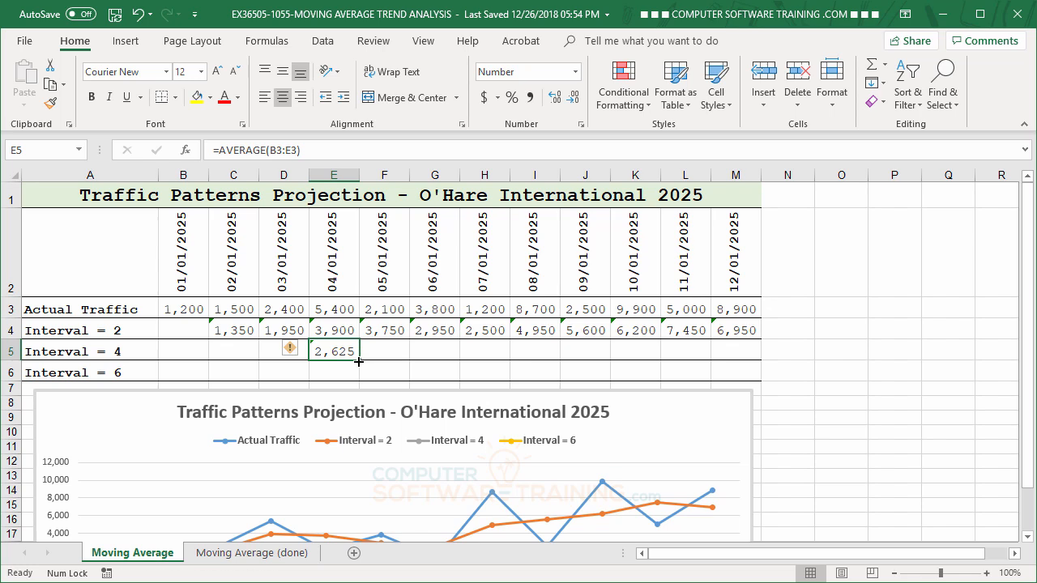
left_click_drag(356, 363, 735, 364)
scroll(877, 413, "down", 1)
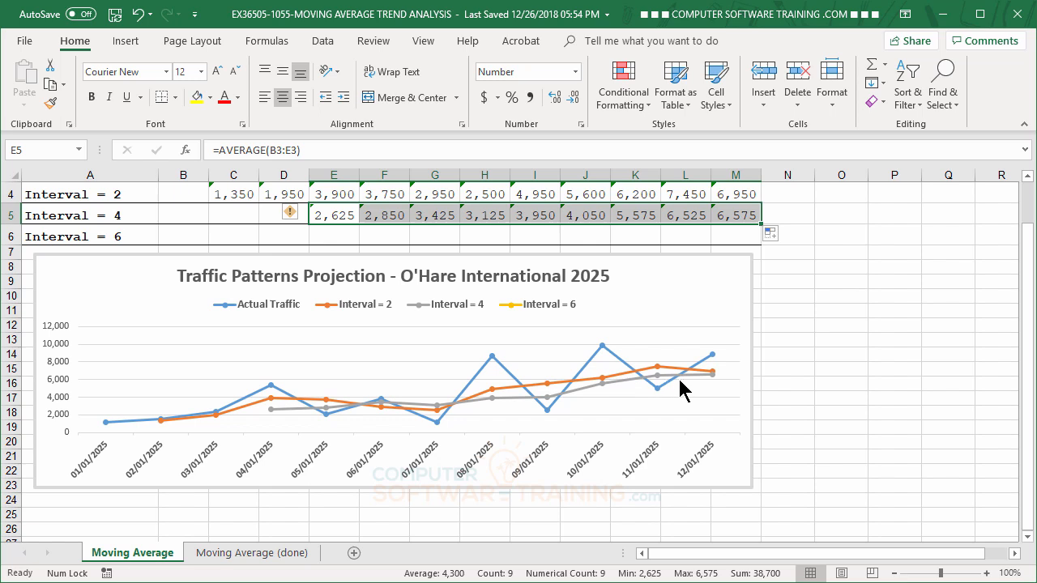
mouse_move(708, 378)
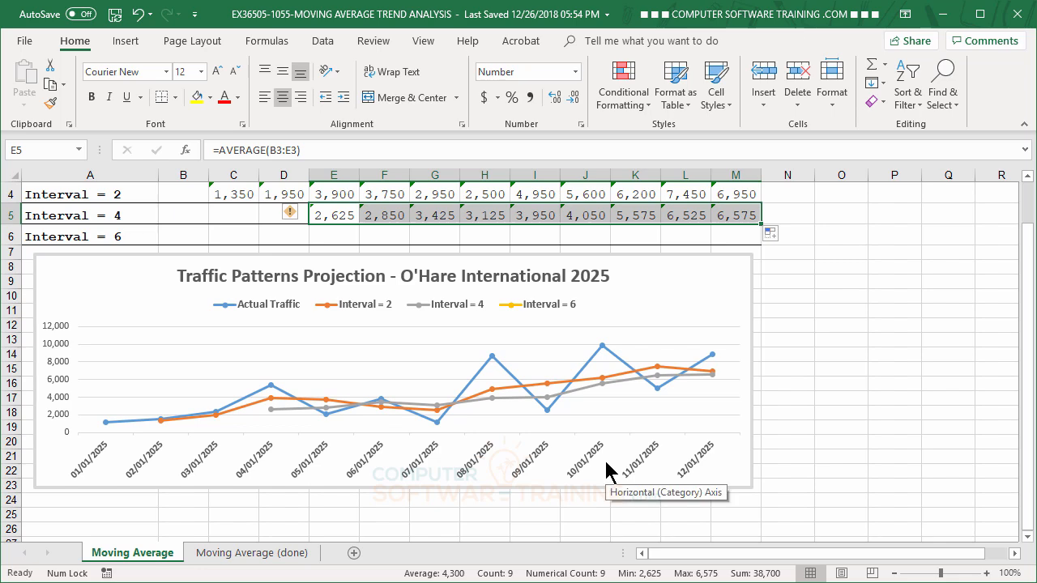
- Enter a six-month average of the actual traffic in cell G6 of the Interval = 6 row, using =AVERAGE(B3:G3)
scroll(607, 463, "up", 1)
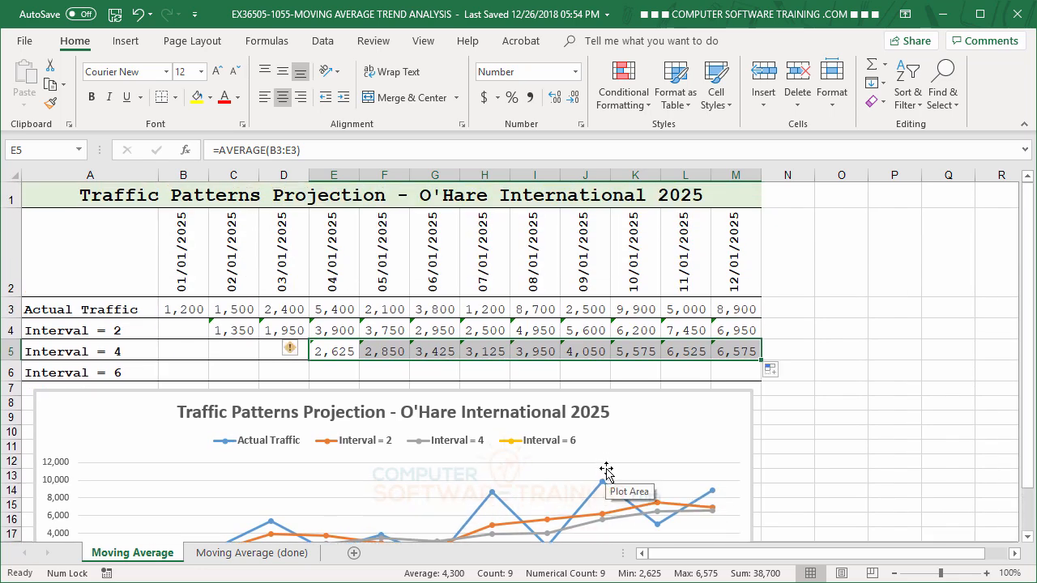
left_click(439, 375)
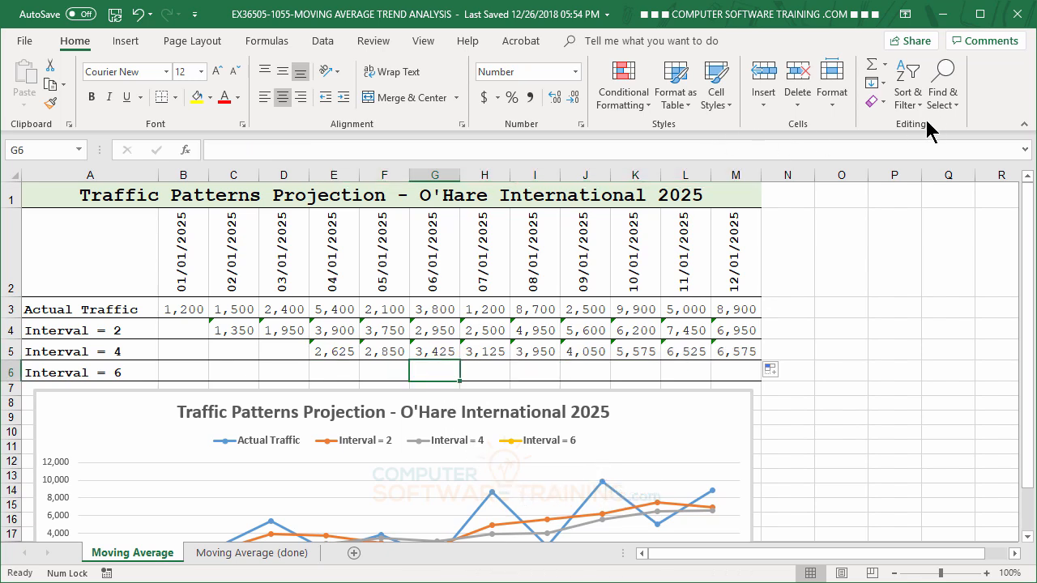
left_click(885, 68)
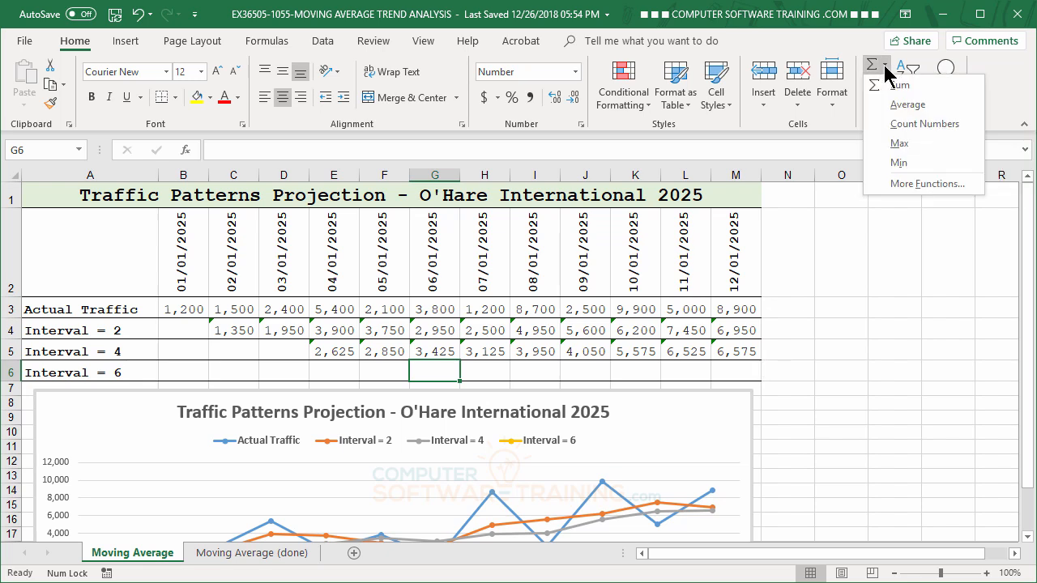
left_click(908, 110)
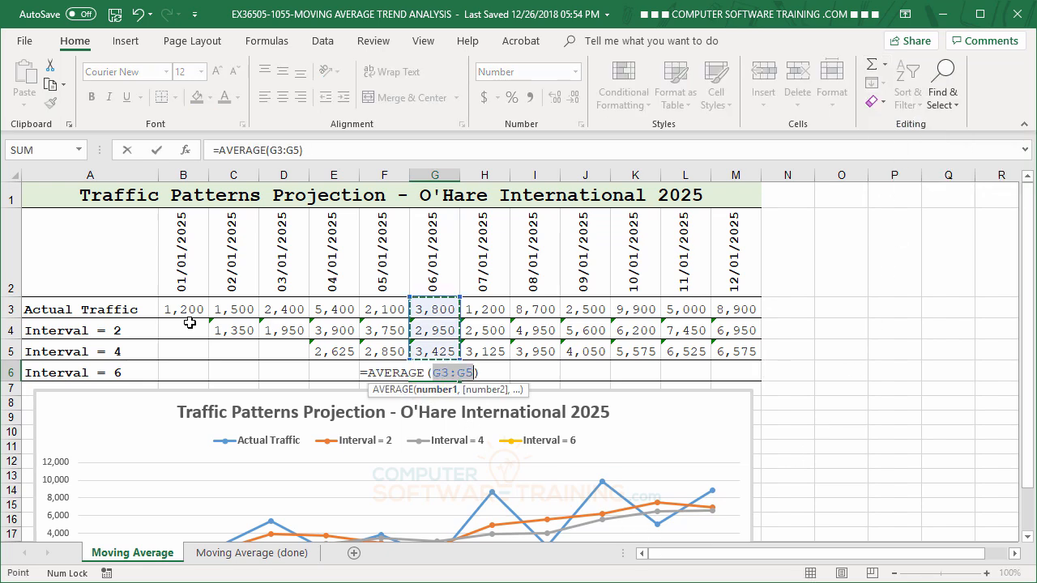
left_click_drag(178, 308, 430, 309)
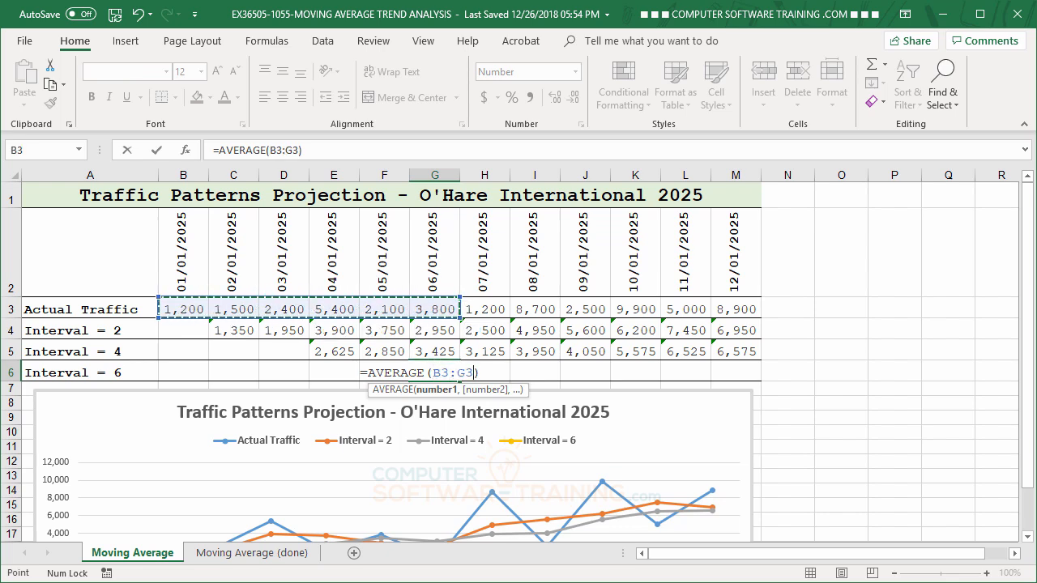
key("Return")
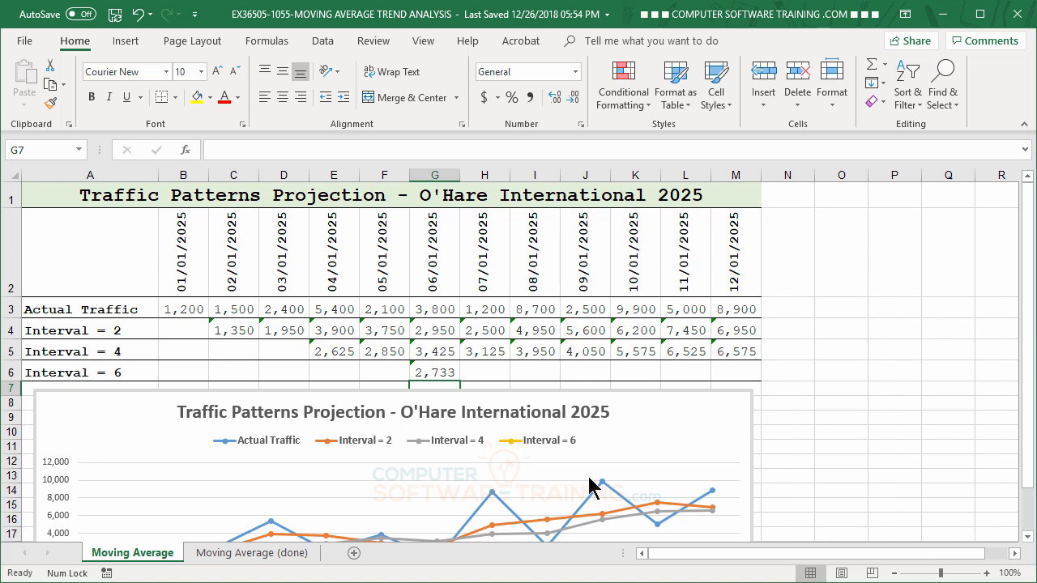
- Fill the G6 average formula across the Interval = 6 row through M6 and review its line in the chart
left_click(437, 373)
left_click_drag(459, 381, 738, 388)
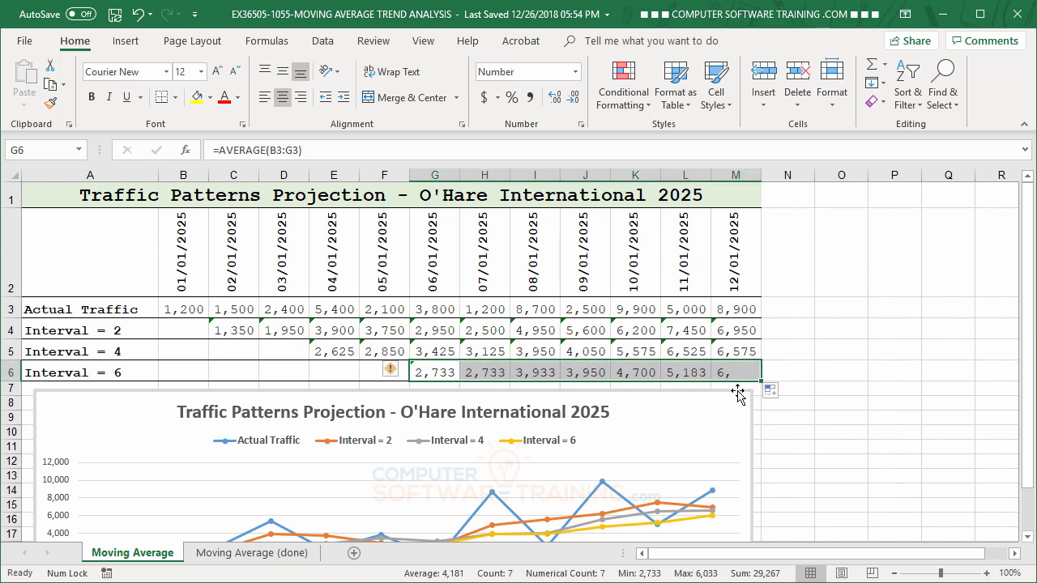
scroll(864, 458, "down", 1)
scroll(864, 459, "down", 1)
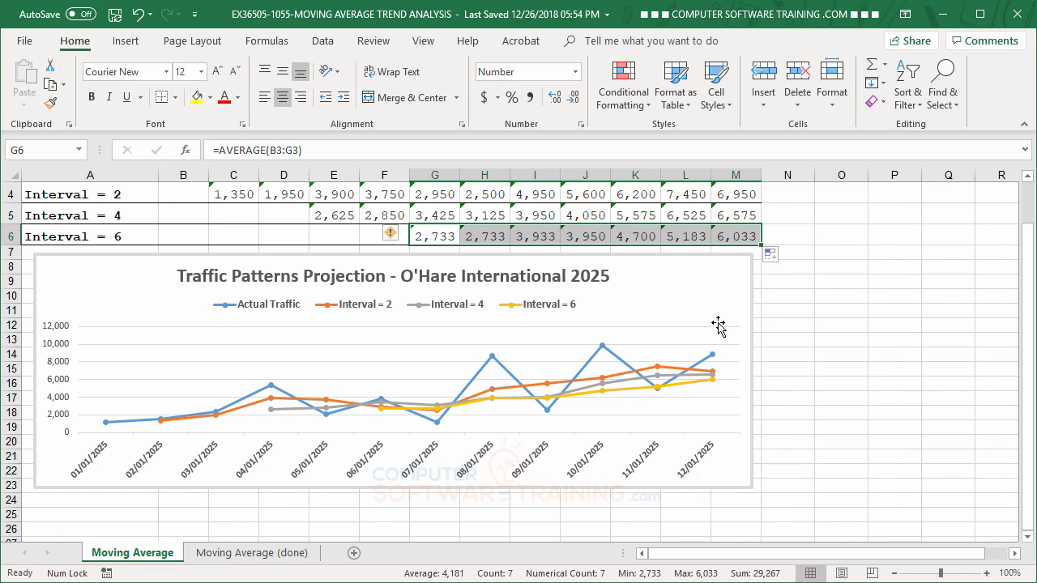
left_click(838, 317)
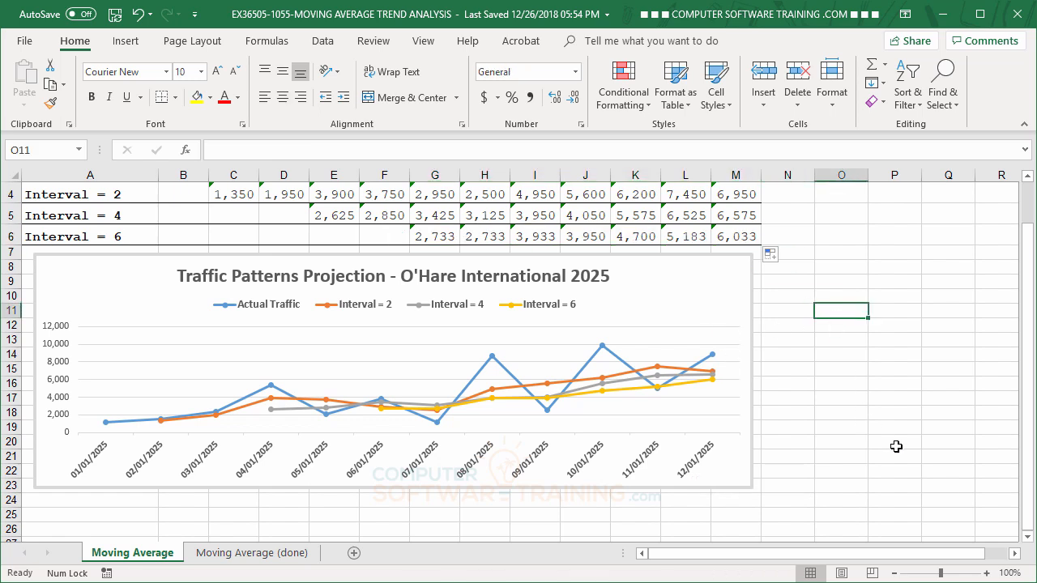